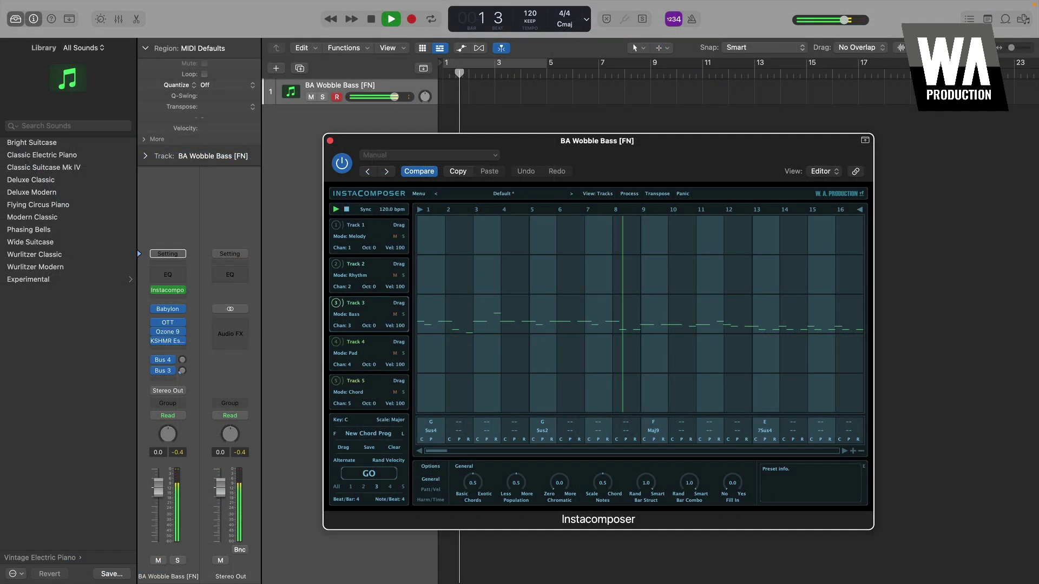
# Stop Instacomposer's BA Wobble Bass pattern so playback returns to bar 1
pyautogui.click(347, 209)
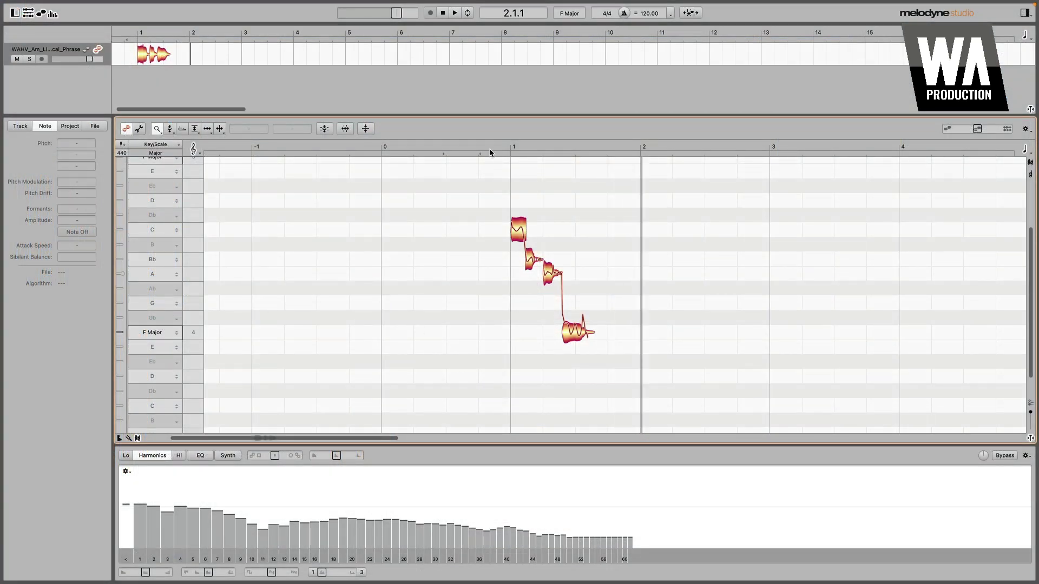
# Play the Melodyne vocal phrase from just before bar 1
pyautogui.click(497, 149)
pyautogui.press('space')
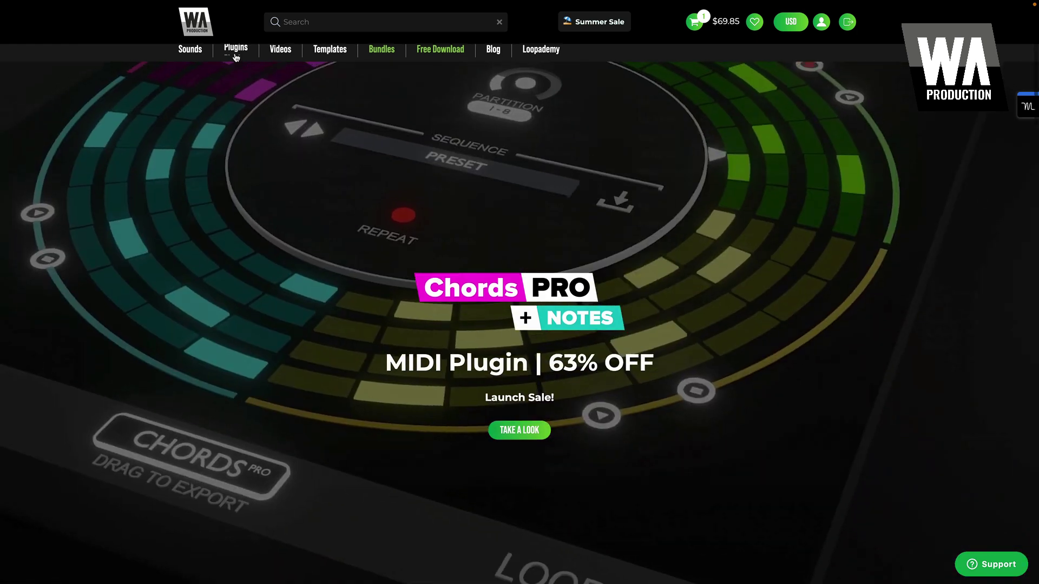
# Go to Free Plugins and view the ImPerfect synth's system requirements in its FAQ
pyautogui.moveTo(232, 57)
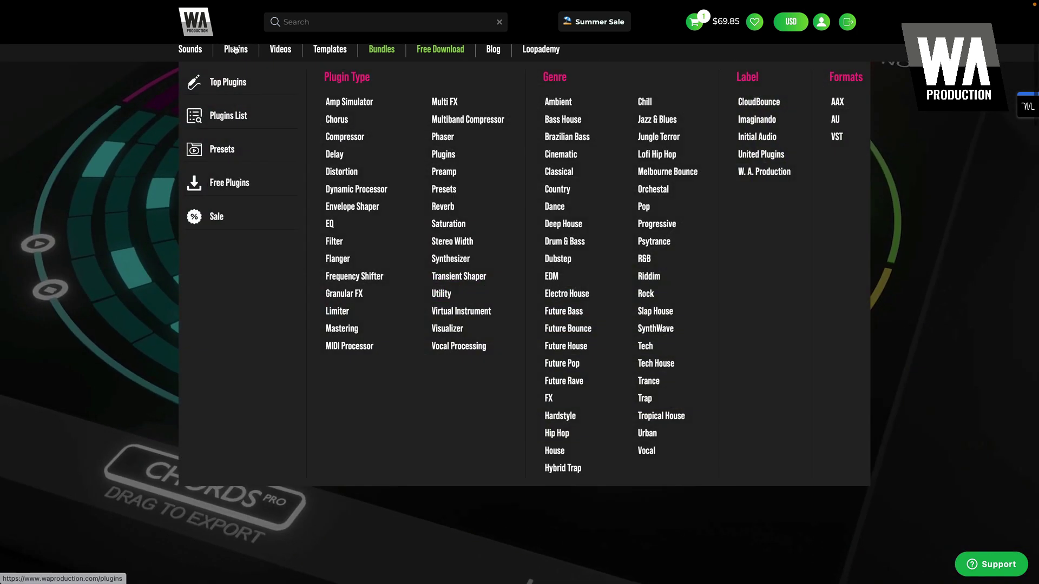
pyautogui.click(232, 183)
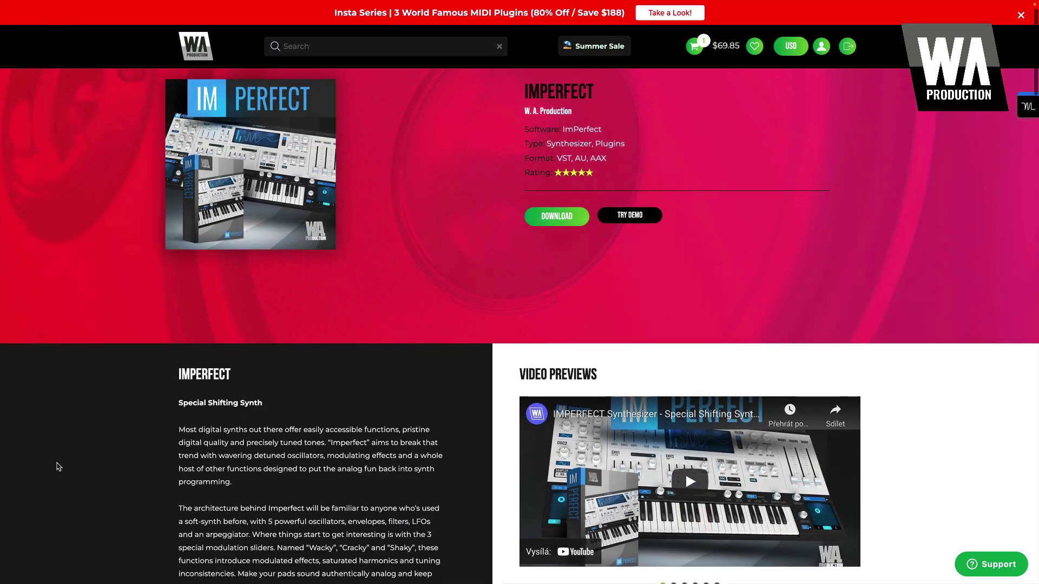
pyautogui.scroll(-5, 58, 465)
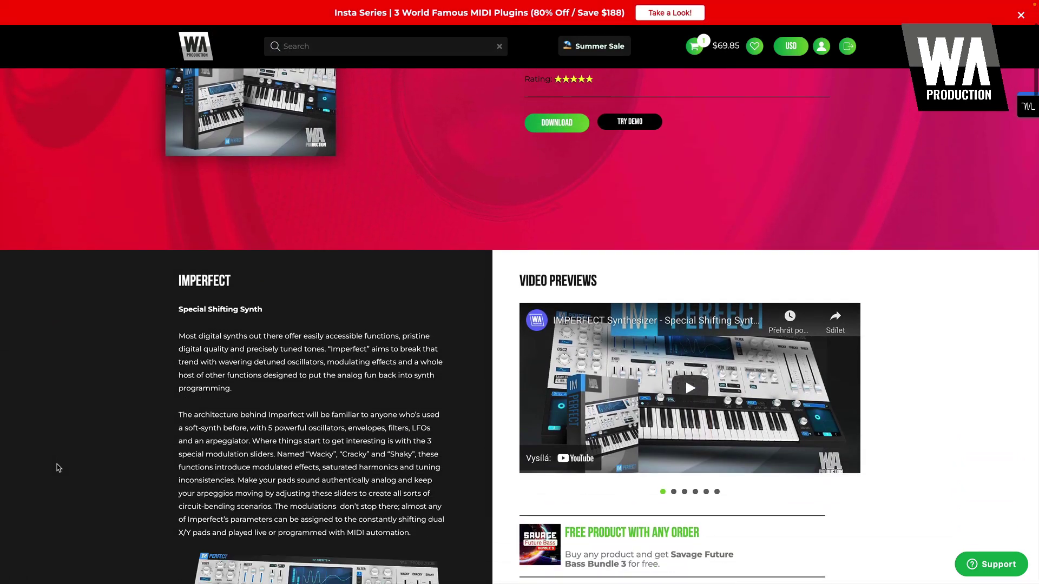
pyautogui.scroll(-20, 58, 468)
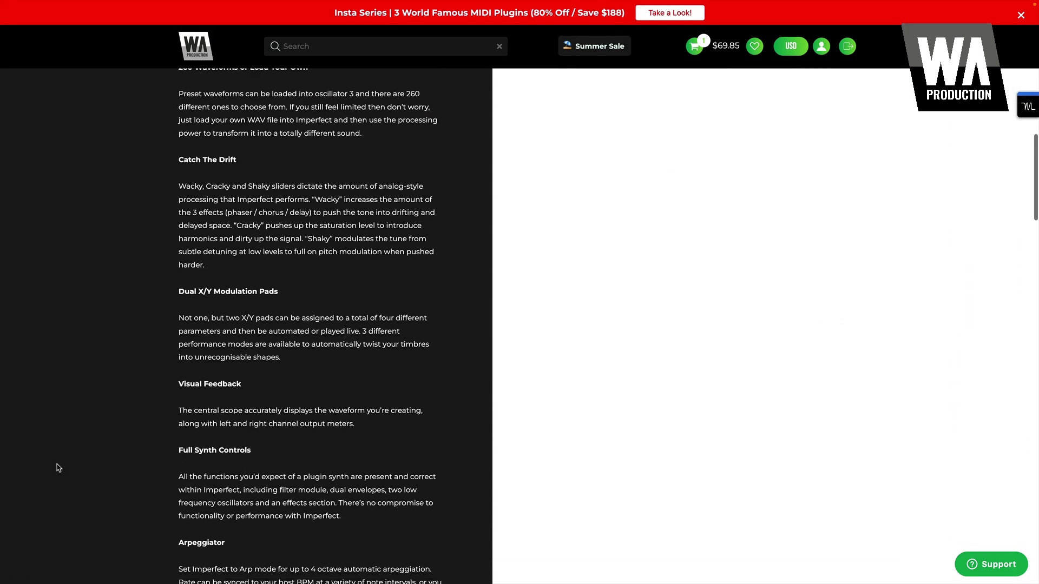
pyautogui.scroll(-15, 58, 468)
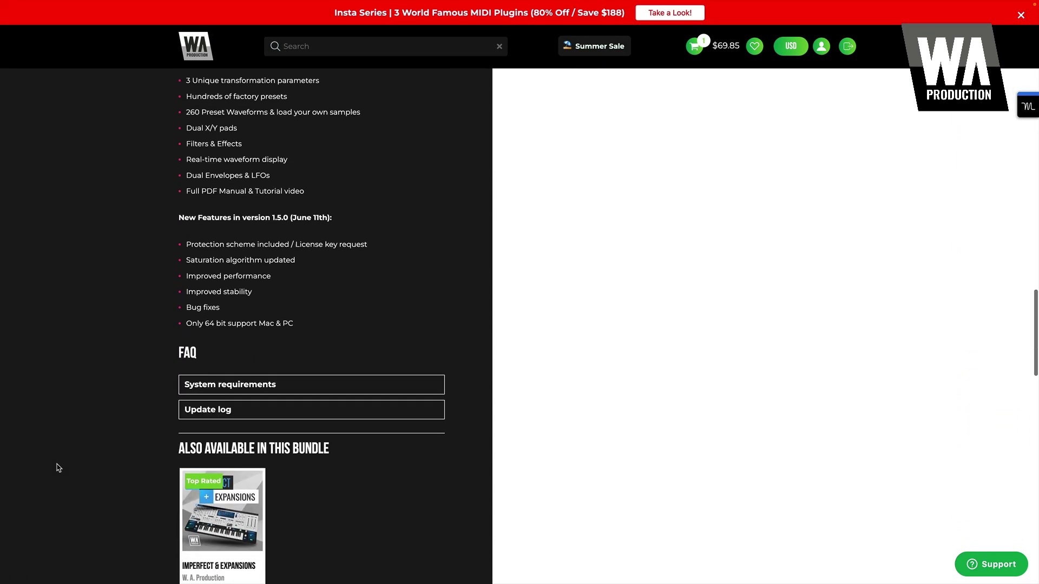
pyautogui.click(271, 283)
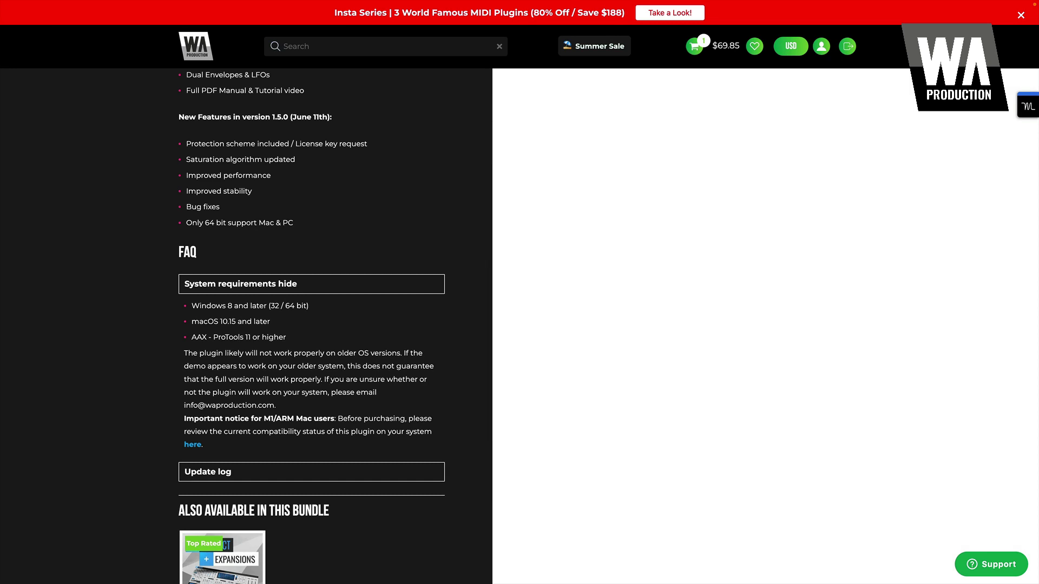
pyautogui.scroll(15, 882, 401)
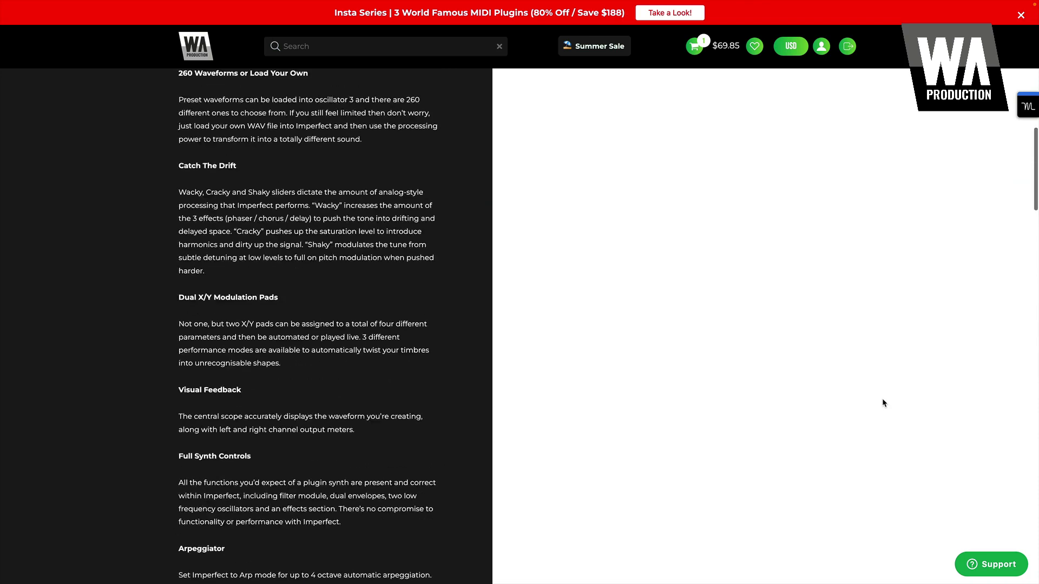
pyautogui.scroll(8, 881, 402)
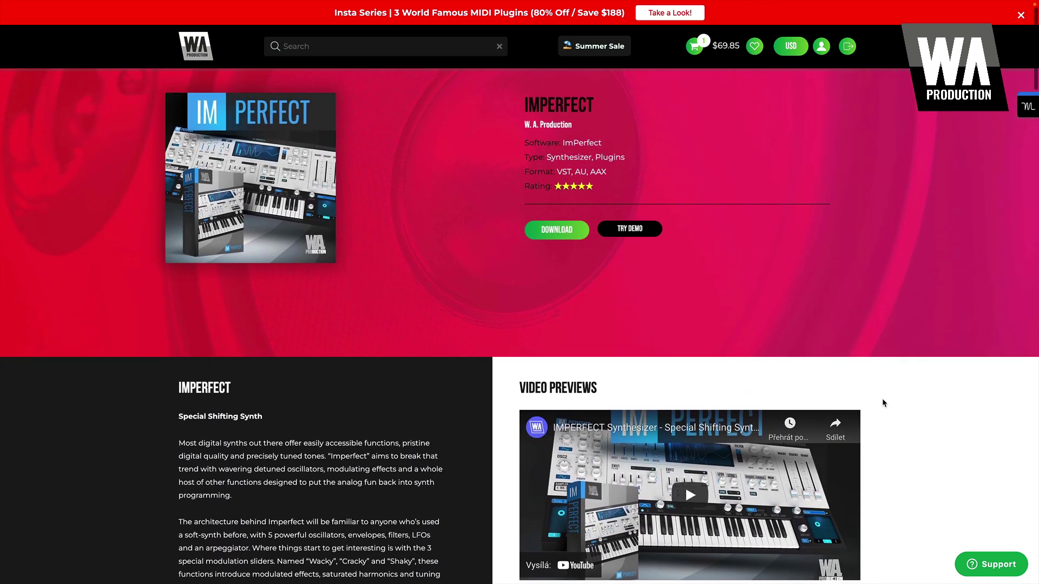
pyautogui.scroll(1, 883, 403)
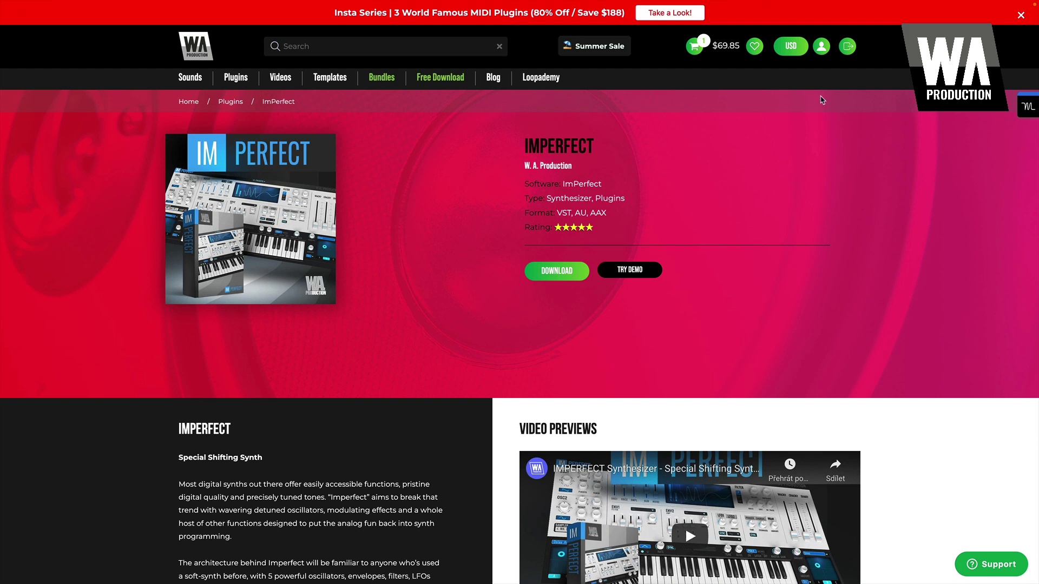
# Open the account profile and review My Product Keys, My Orders and My Free Trials
pyautogui.click(819, 48)
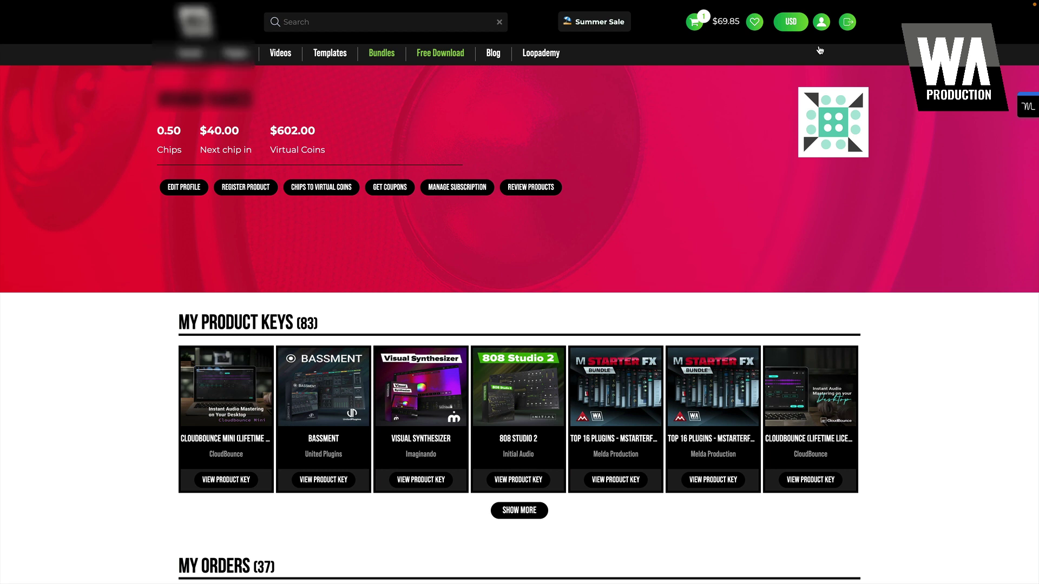
pyautogui.scroll(-5, 952, 335)
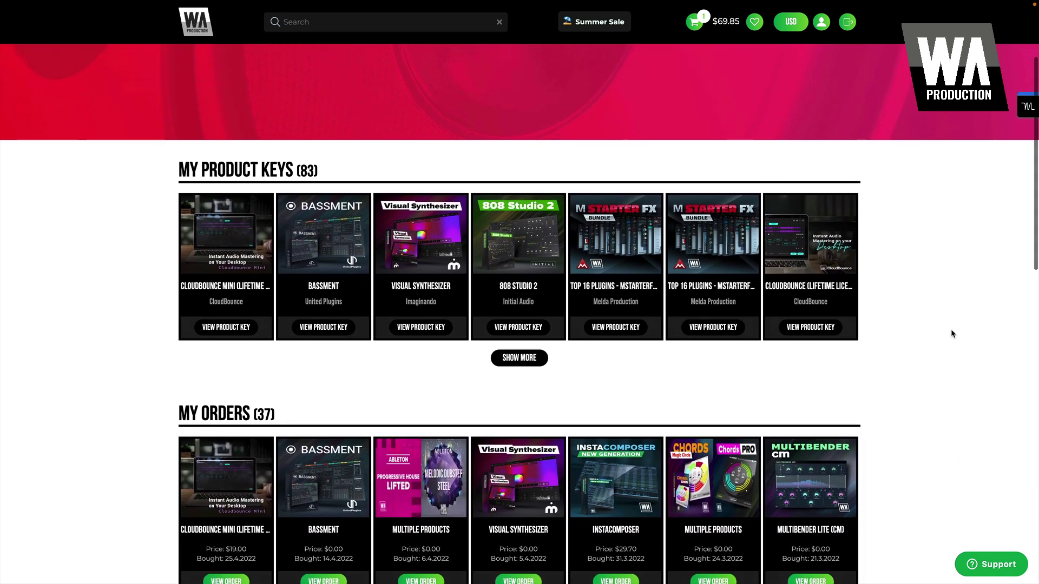
pyautogui.scroll(-5, 952, 333)
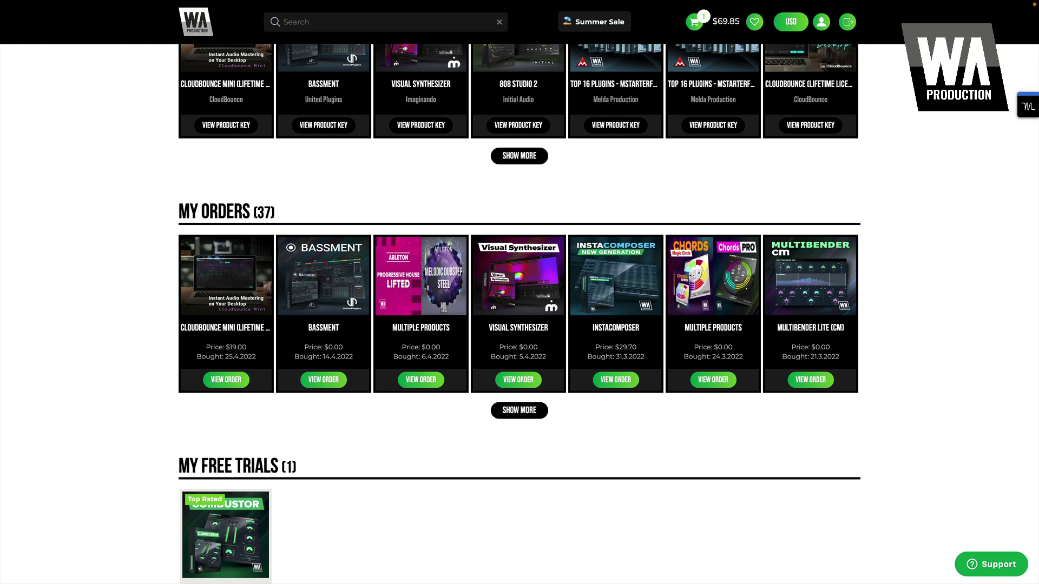
pyautogui.scroll(7, 519, 314)
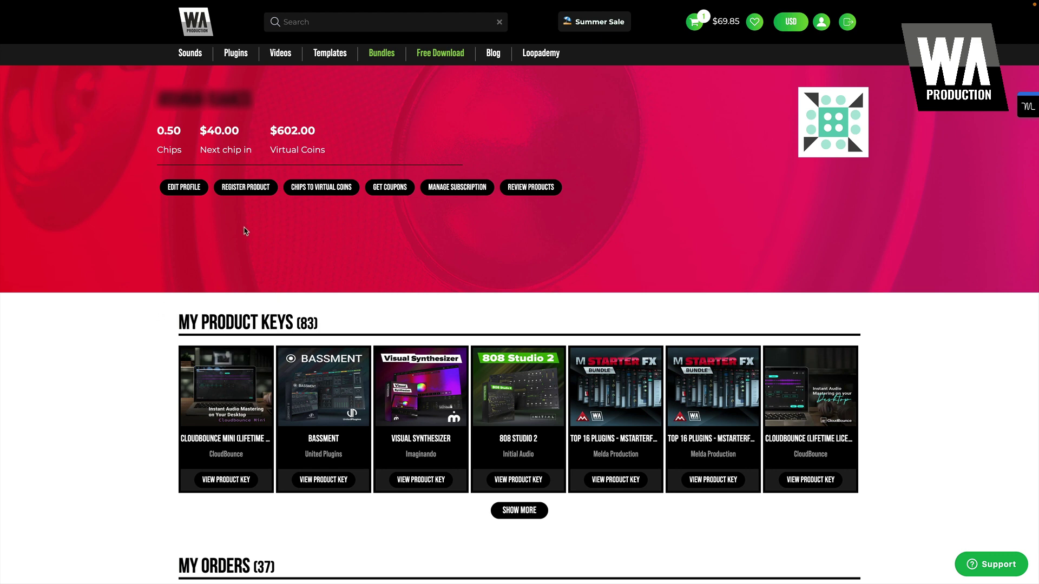
# Visit Register Product, return, and use Show More under My Orders to reveal Heat 2
pyautogui.click(244, 190)
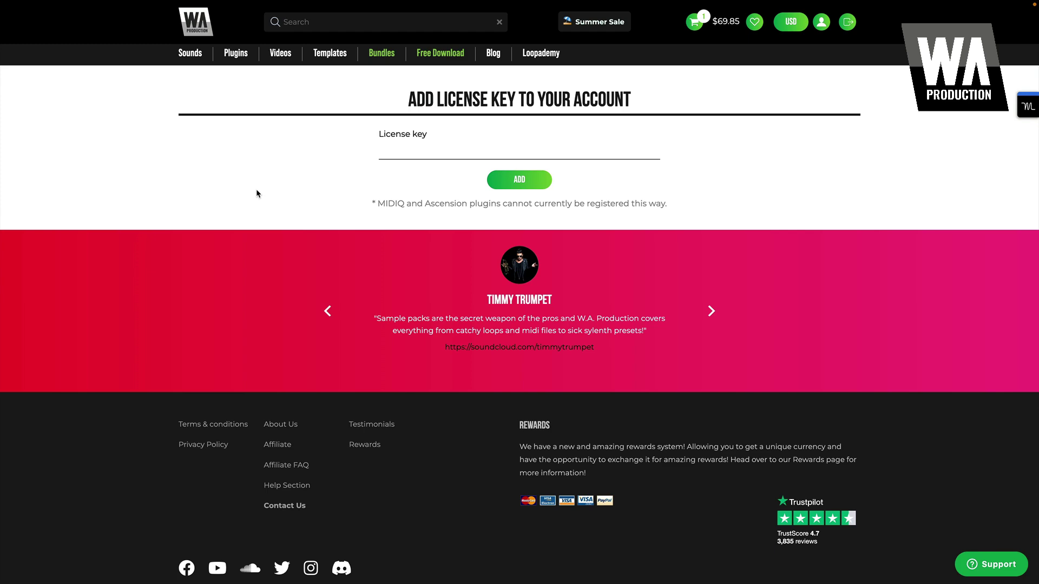
pyautogui.hotkey('alt', 'Left')
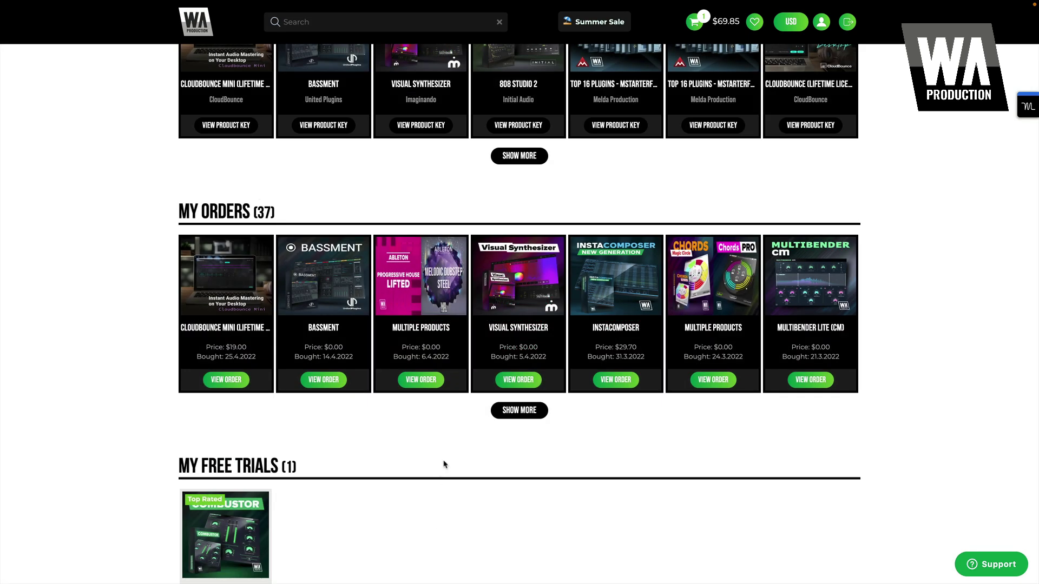
pyautogui.click(526, 416)
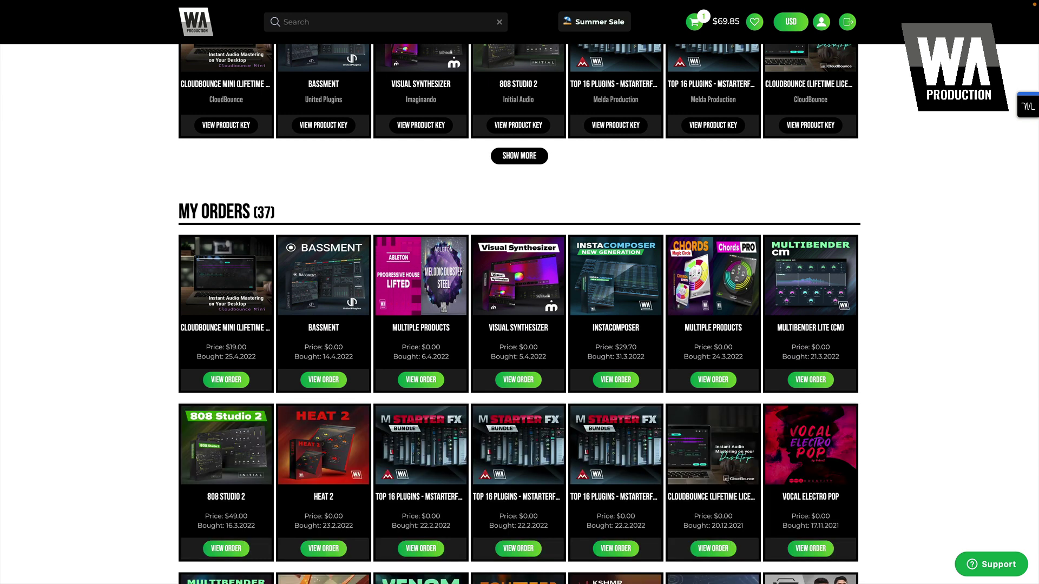
pyautogui.scroll(-1, 352, 471)
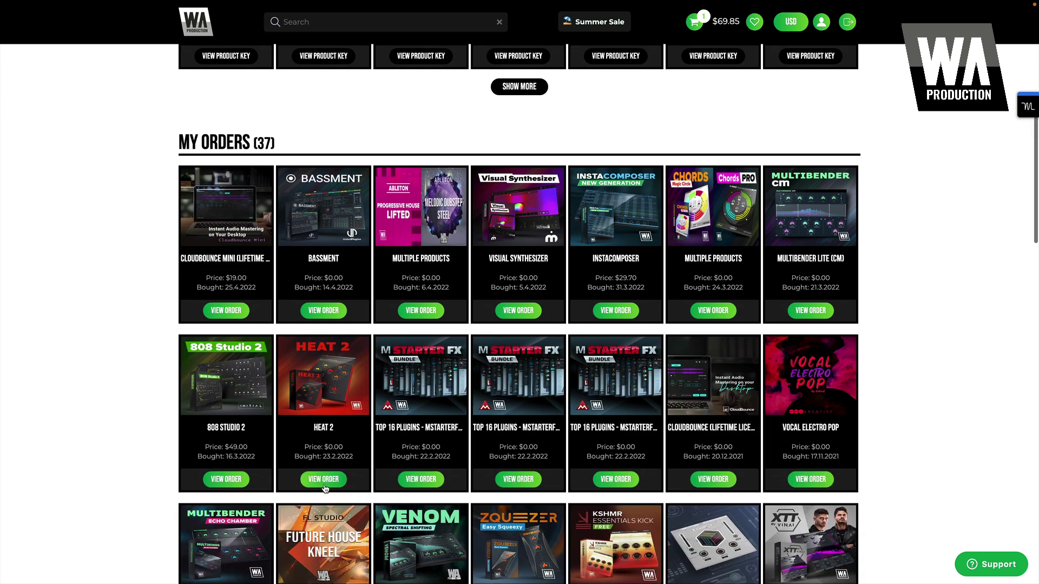
# From the Heat 2 order's downloadable files, download the PC & Mac Installer
pyautogui.click(323, 480)
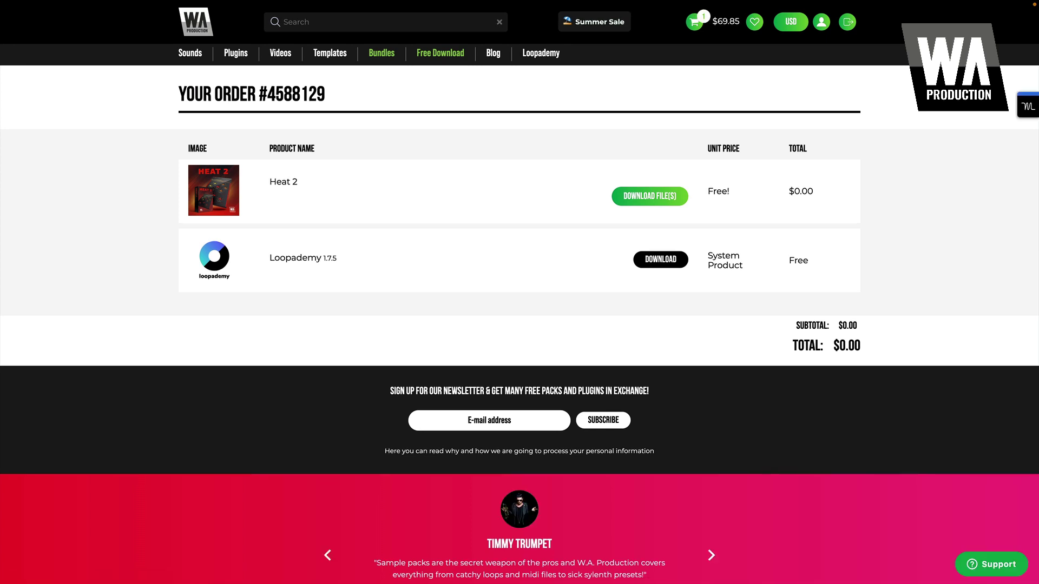
pyautogui.click(657, 195)
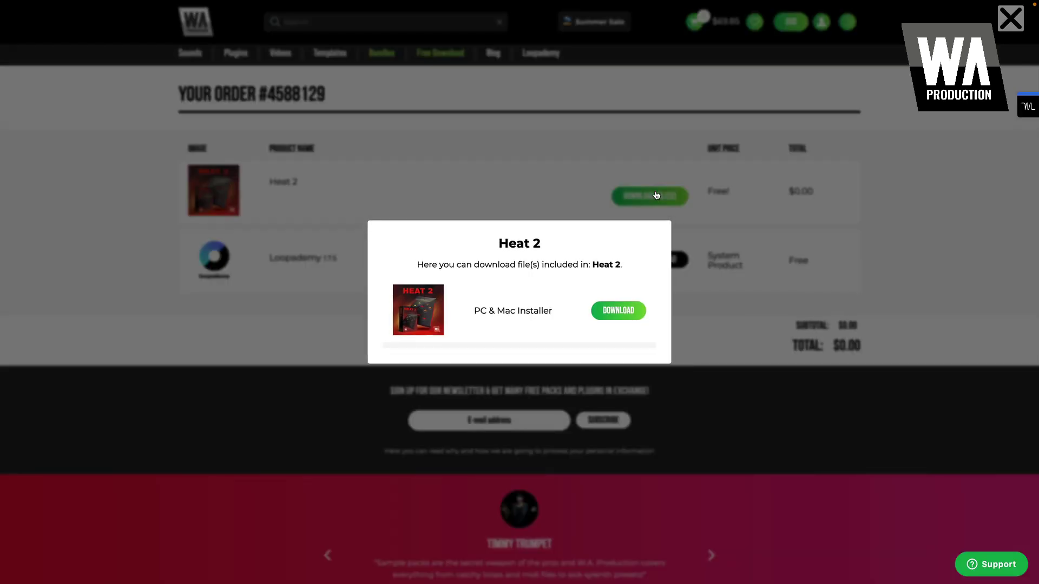
pyautogui.click(619, 312)
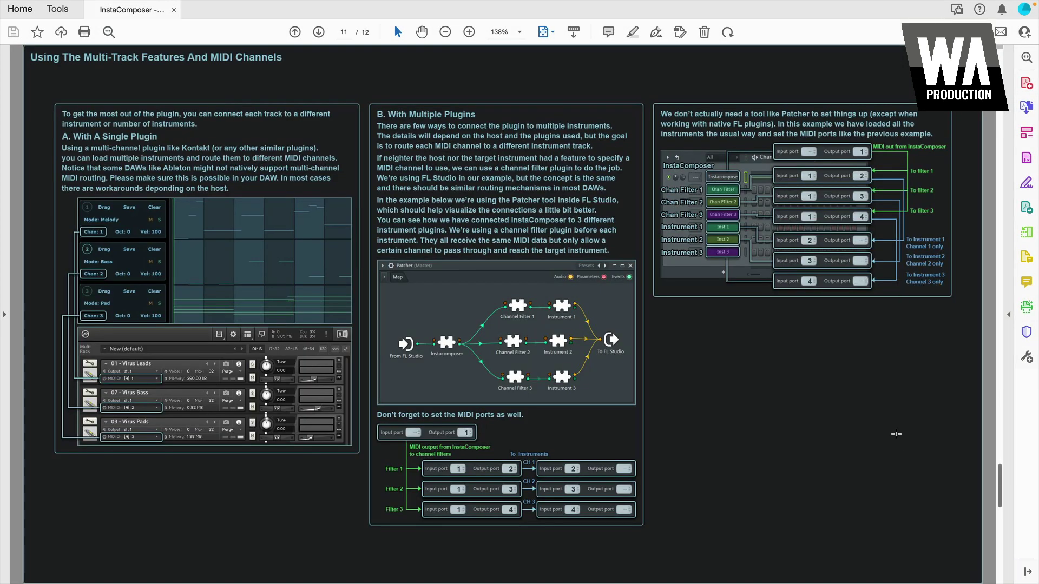
# Scroll the manual to page 12, System Requirements and Installation
pyautogui.scroll(-3, 1005, 493)
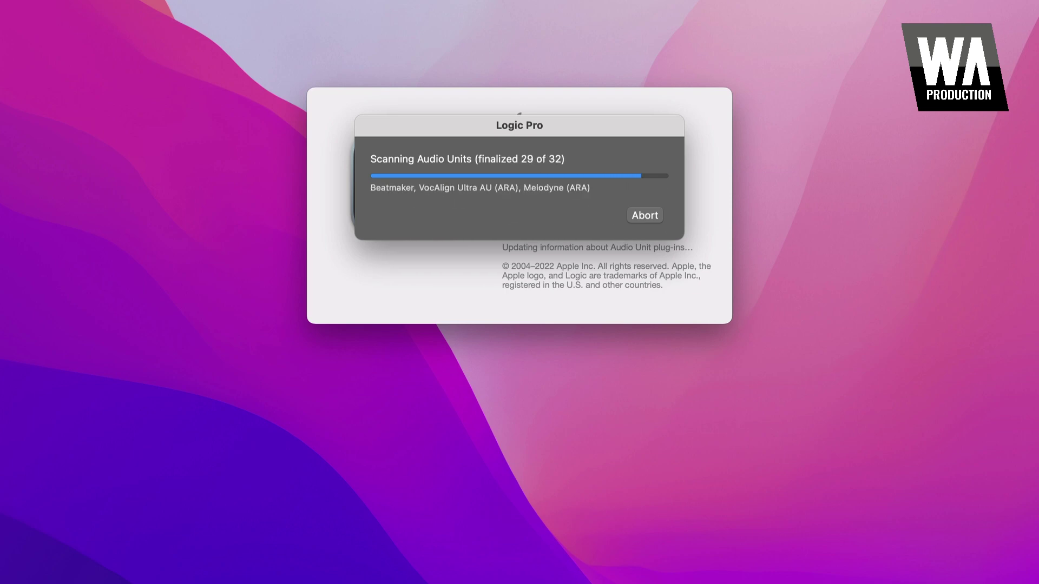
# In the Plugin Manager, run 'Find installed plugins' to pick up the new plug-in
pyautogui.click(156, 77)
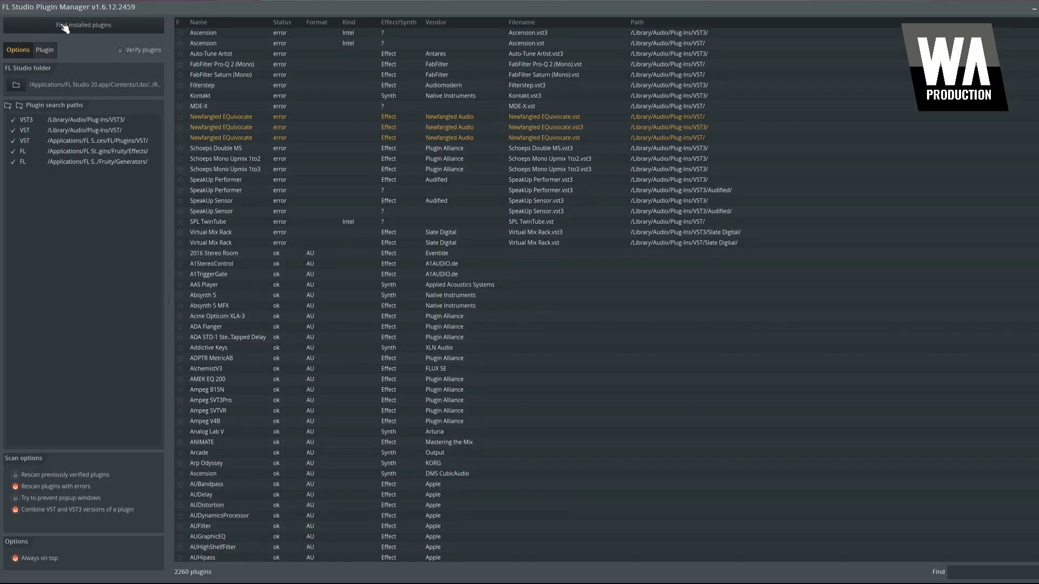
pyautogui.click(65, 27)
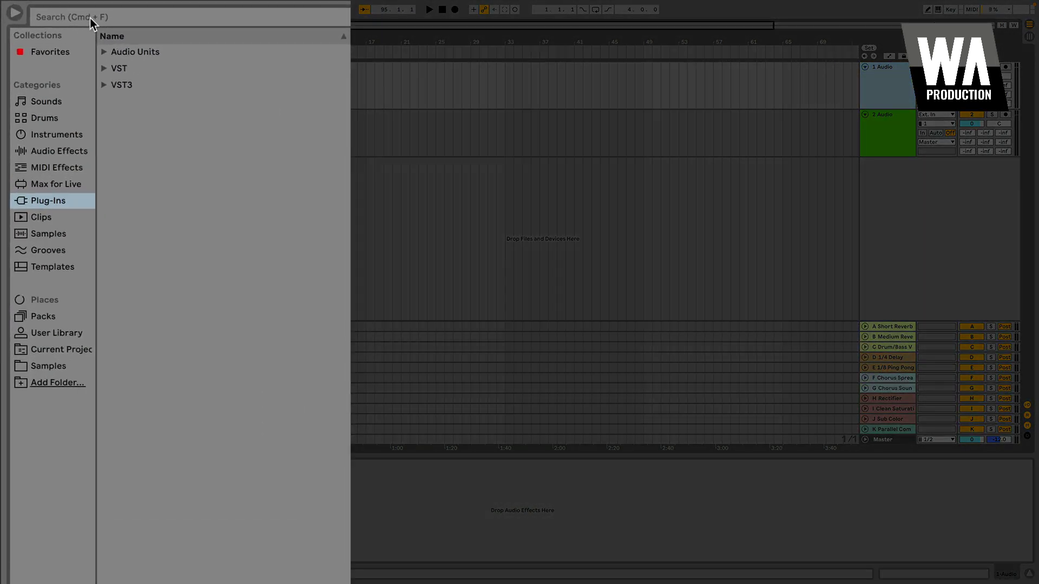
# Search plug-ins for 'heat' and select Heat 2 under VST3 > W.A.Production
pyautogui.click(90, 18)
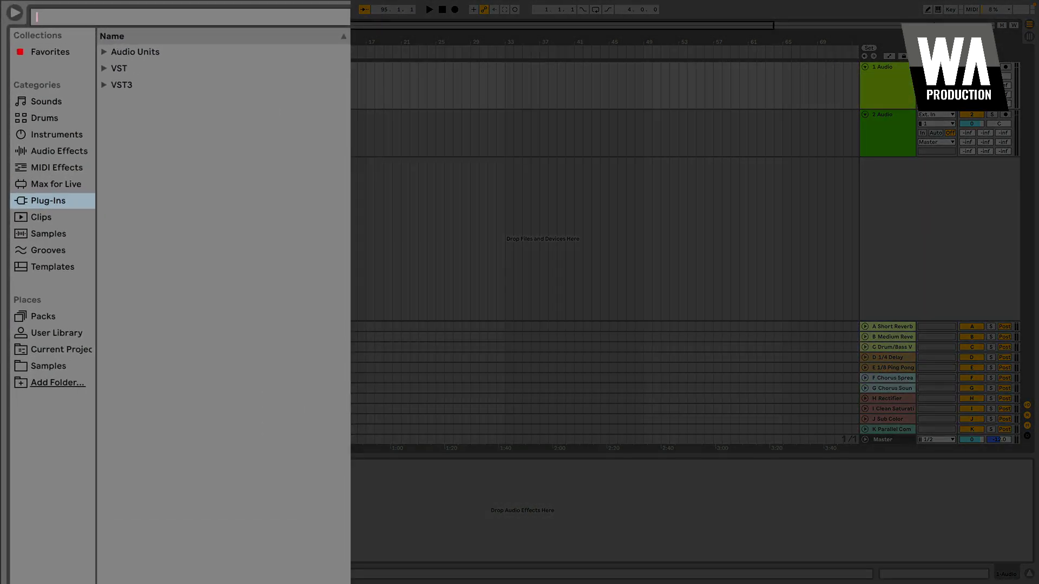
pyautogui.write('heat')
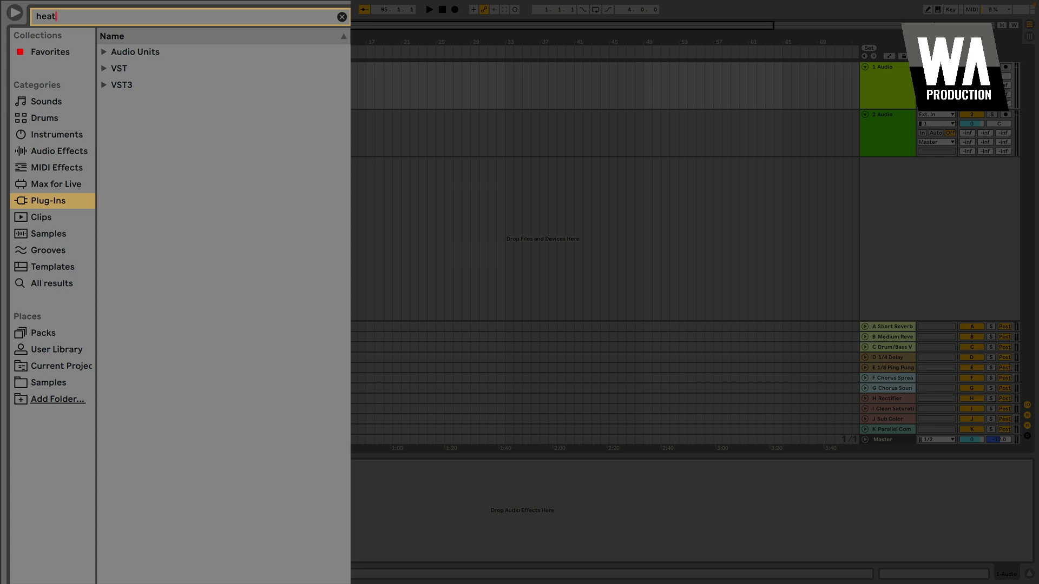
pyautogui.click(103, 85)
pyautogui.click(112, 104)
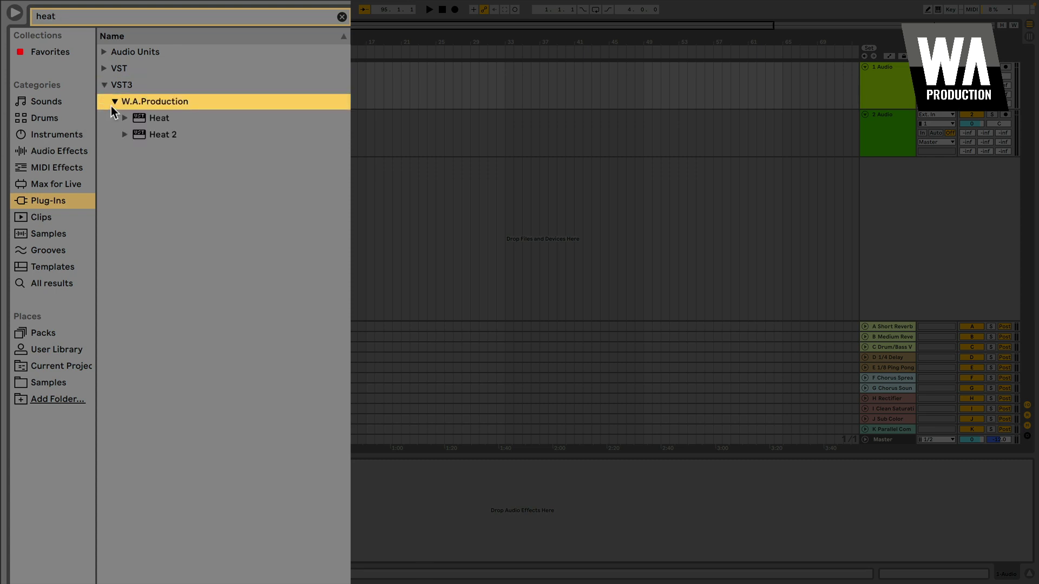
pyautogui.click(167, 135)
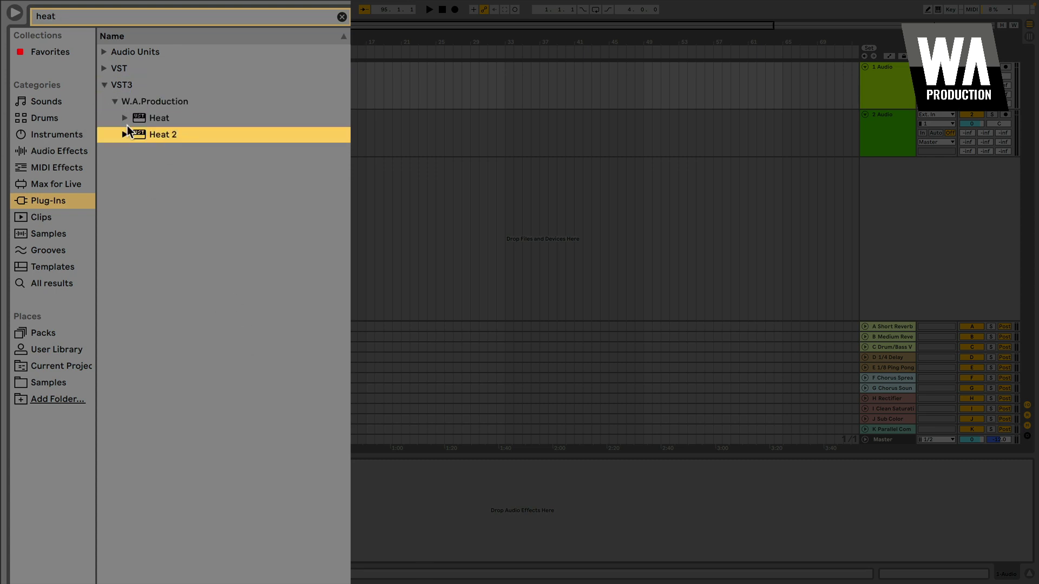
# Select Heat 2 in the VST and Audio Units folders, then bring up Preferences
pyautogui.click(103, 69)
pyautogui.click(168, 107)
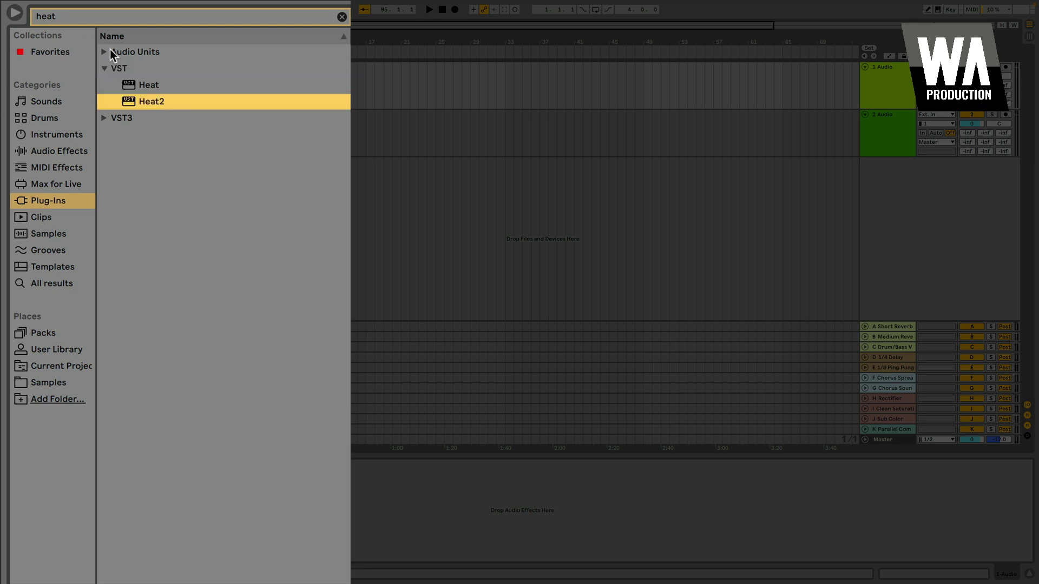
pyautogui.click(110, 51)
pyautogui.click(120, 70)
pyautogui.click(176, 102)
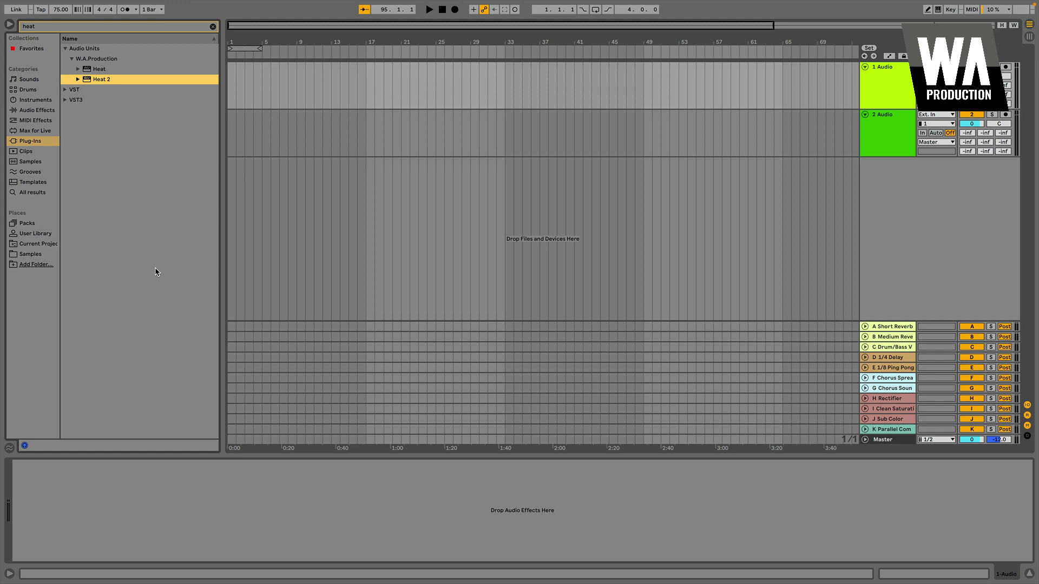
pyautogui.press('super+comma')
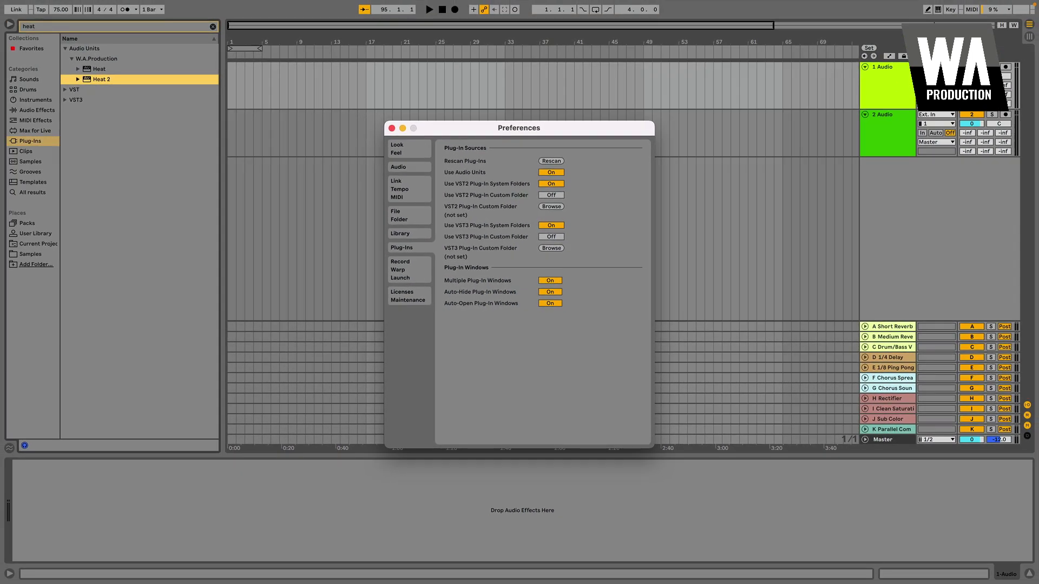
# Close Preferences after reviewing Rescan and the VST2/VST3 system folder settings
pyautogui.click(392, 128)
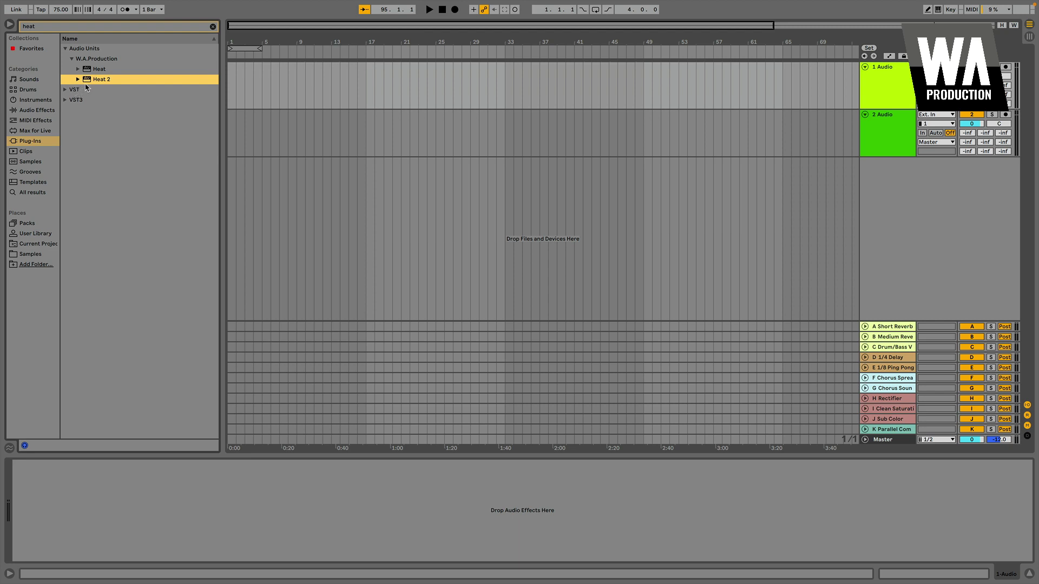
# Put Heat 2 from VST3 > W.A.Production on Ableton's 2 Audio track and open its window
pyautogui.click(64, 100)
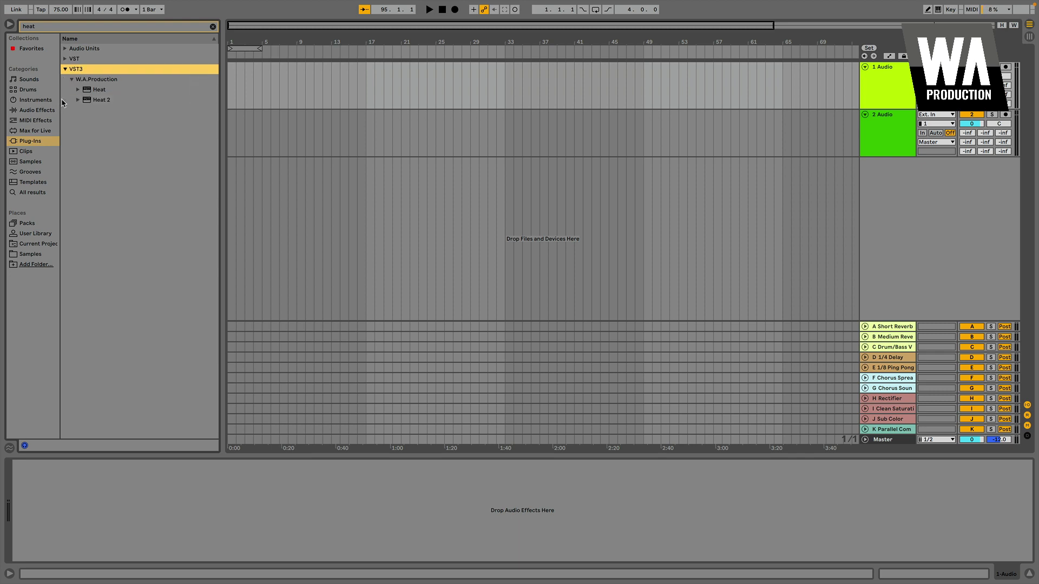
pyautogui.moveTo(98, 104); pyautogui.dragTo(388, 127)
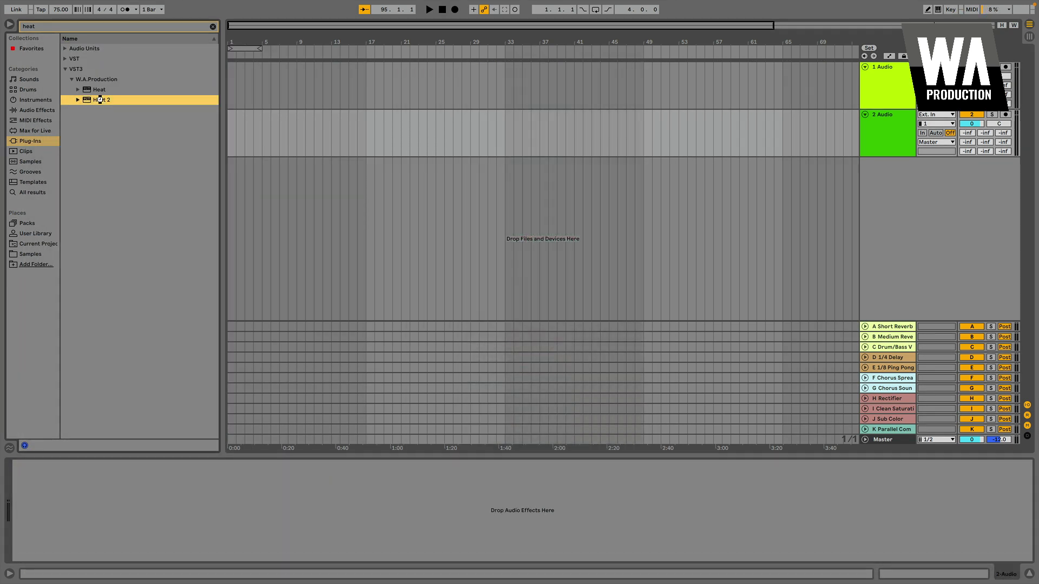
pyautogui.doubleClick(101, 100)
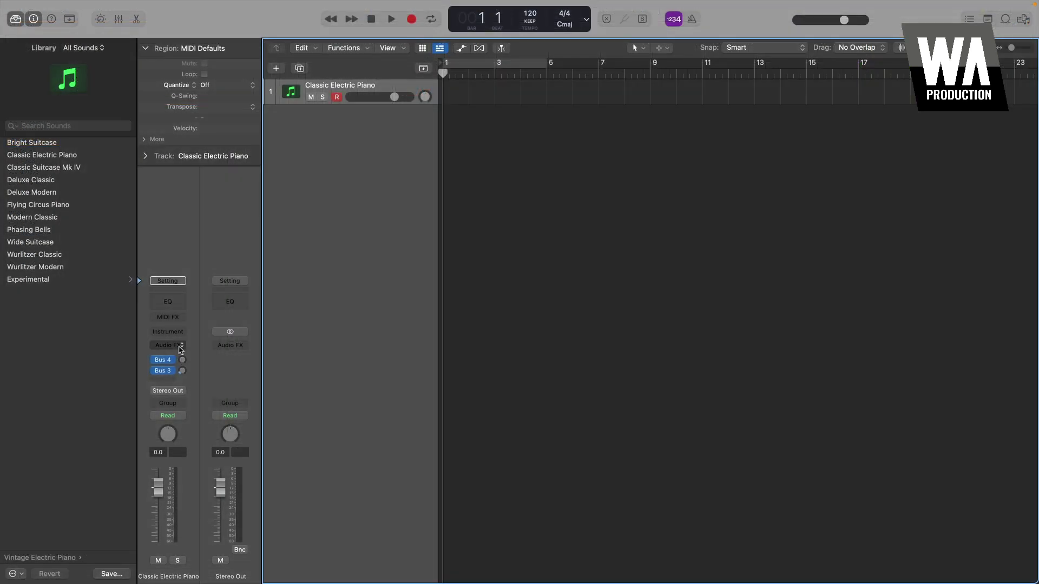
# Insert Audio Units > W.A.Production > Heat 2 in the Classic Electric Piano's Audio FX slot
pyautogui.click(181, 346)
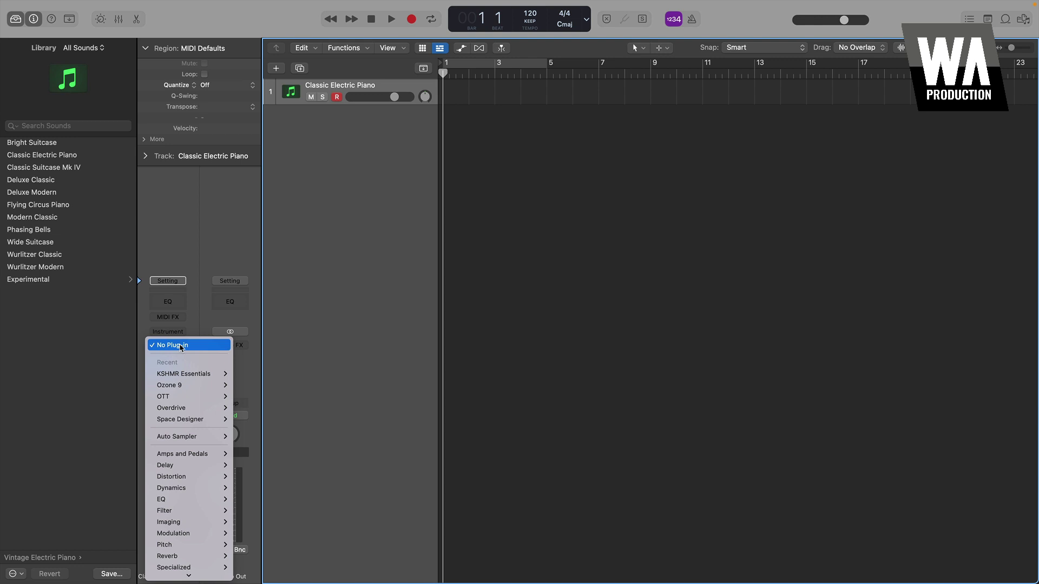
pyautogui.moveTo(188, 575)
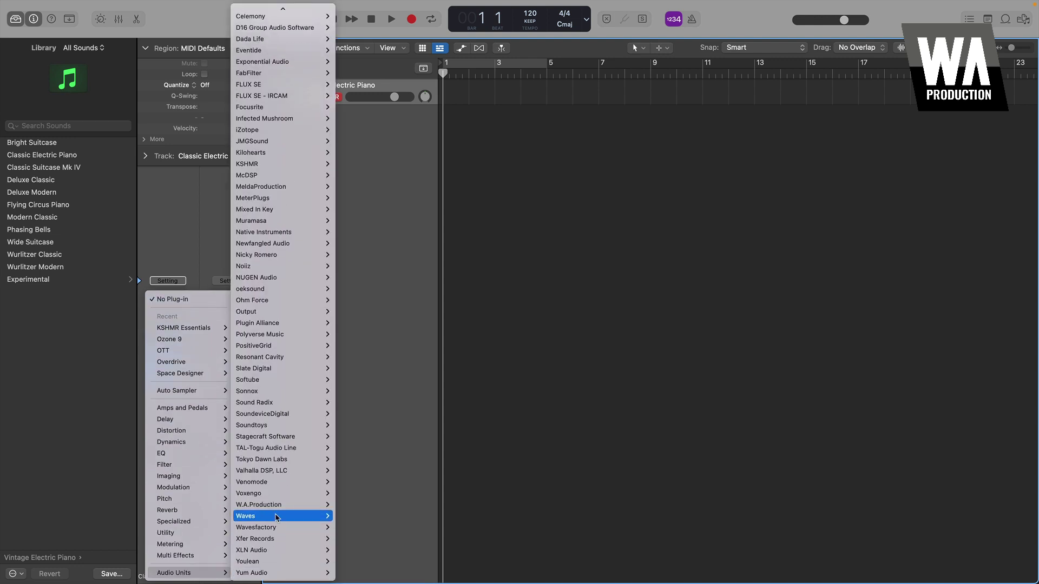
pyautogui.moveTo(276, 515)
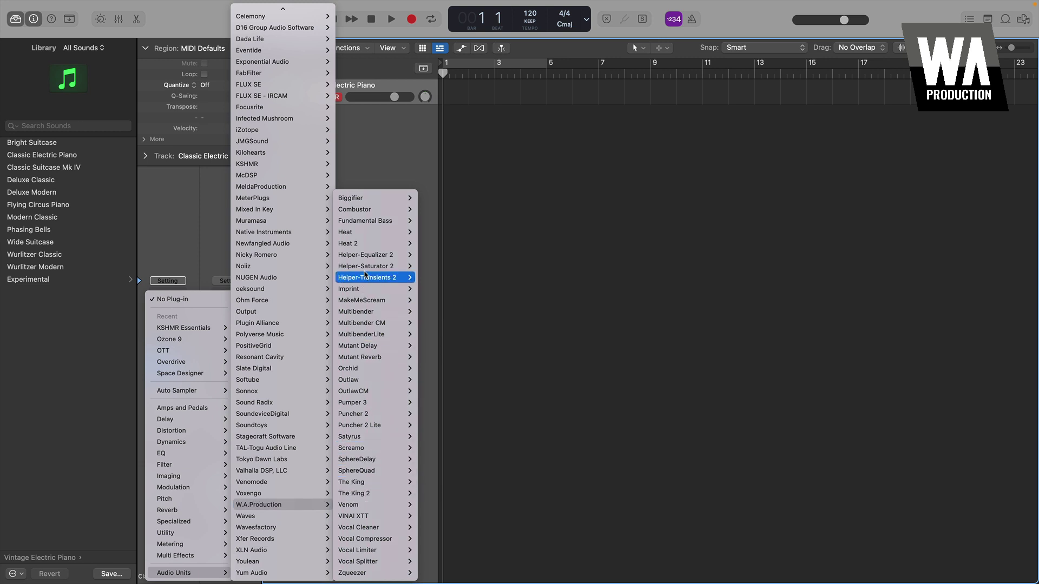
pyautogui.moveTo(368, 243)
pyautogui.click(424, 248)
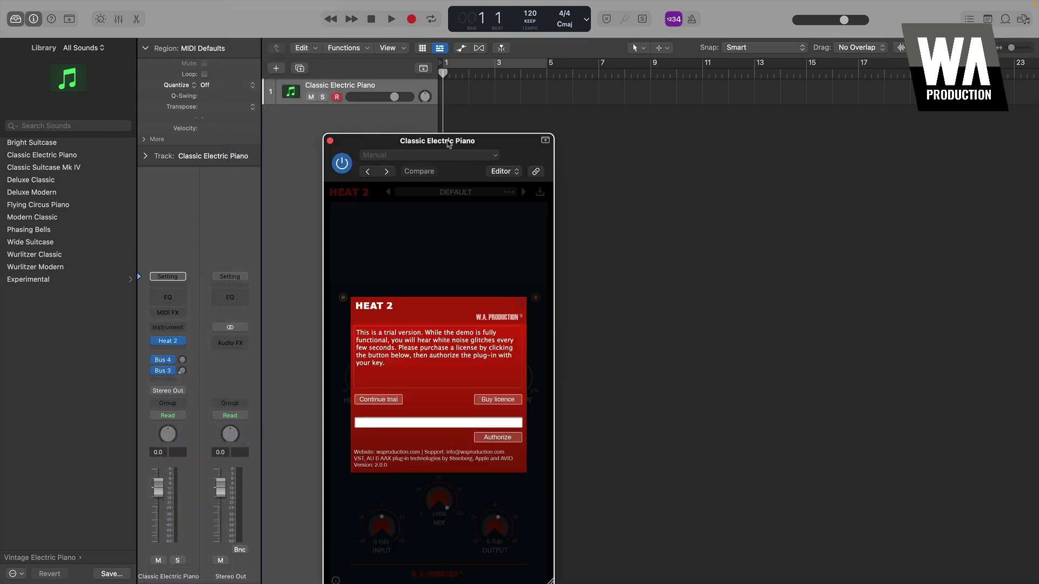
pyautogui.moveTo(448, 141); pyautogui.dragTo(557, 100)
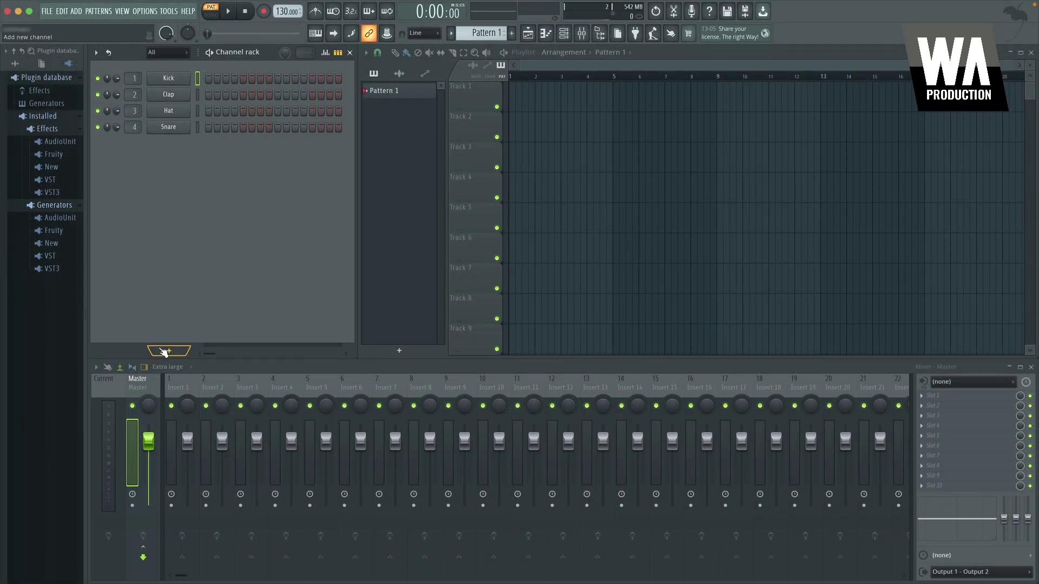
# Search 'W.A.Production' in FL Studio's plugin browser and add ImPerfect as a fifth channel
pyautogui.click(161, 352)
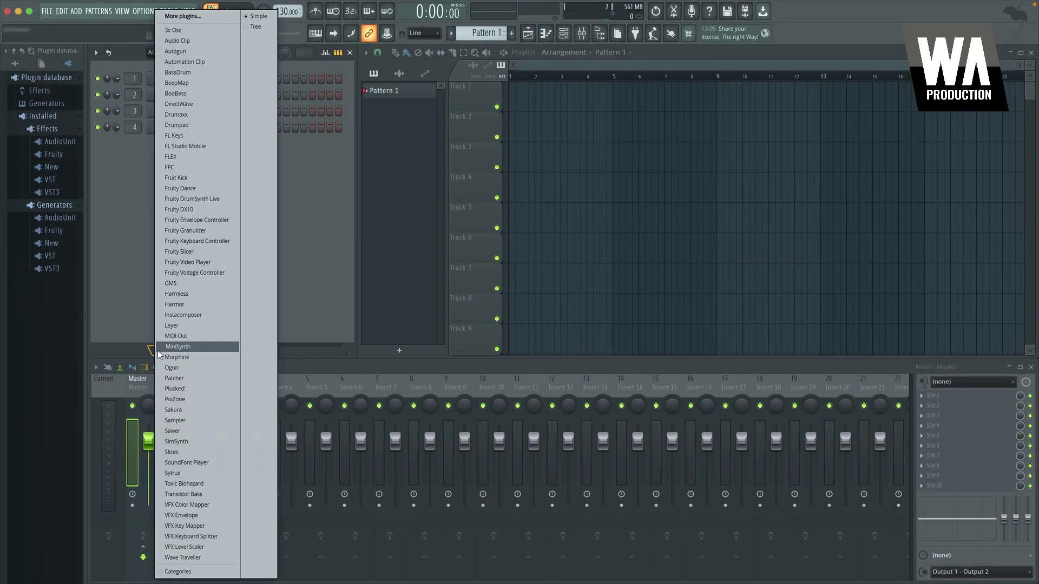
pyautogui.click(170, 21)
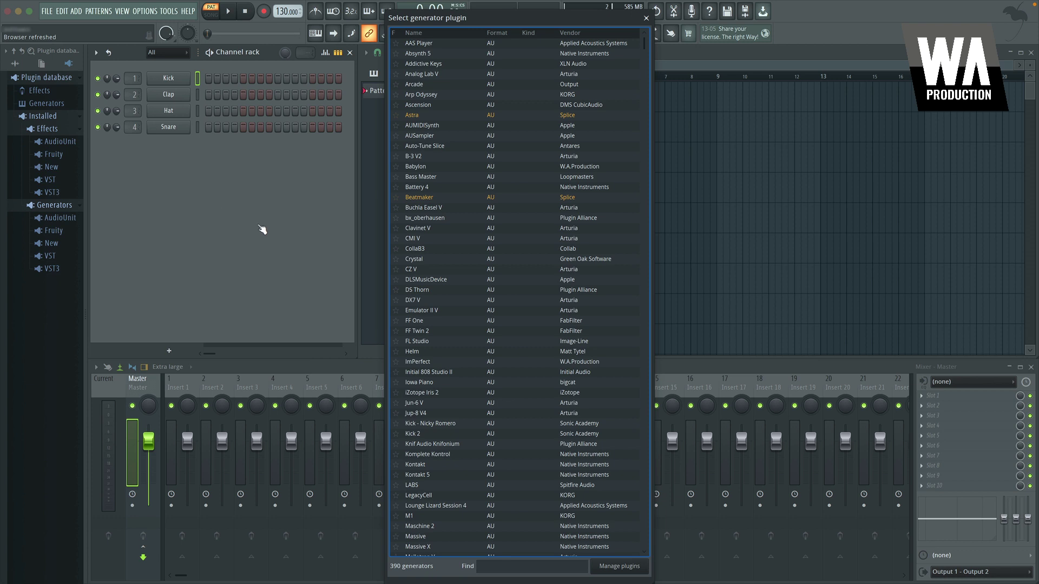
pyautogui.click(529, 565)
pyautogui.write('W.A.Production')
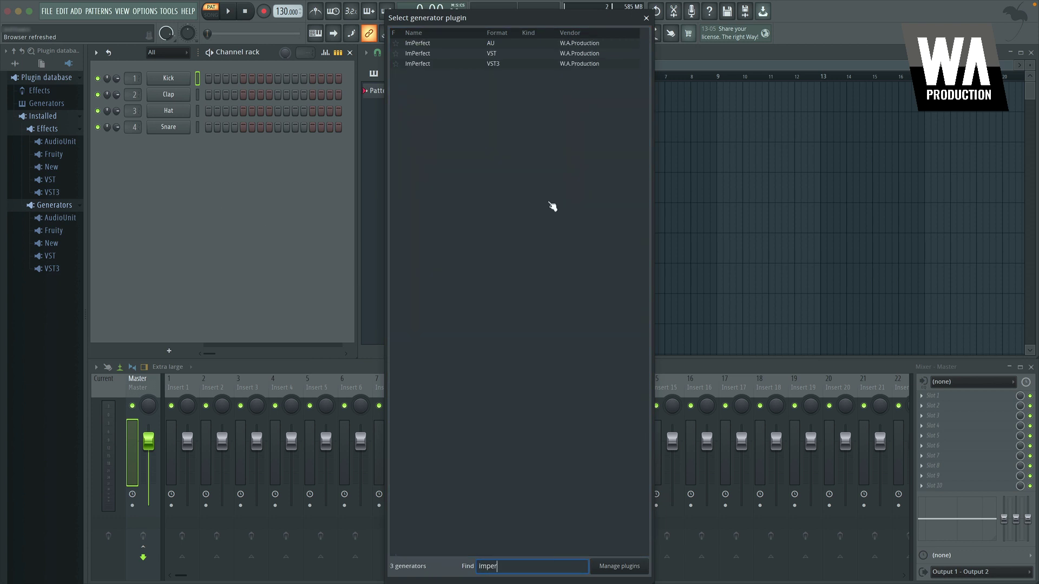
pyautogui.doubleClick(421, 63)
pyautogui.moveTo(300, 104); pyautogui.dragTo(486, 135)
# Search 'heat' in the effect browser and load Heat 2 (VST3) into Master Slot 1
pyautogui.click(949, 396)
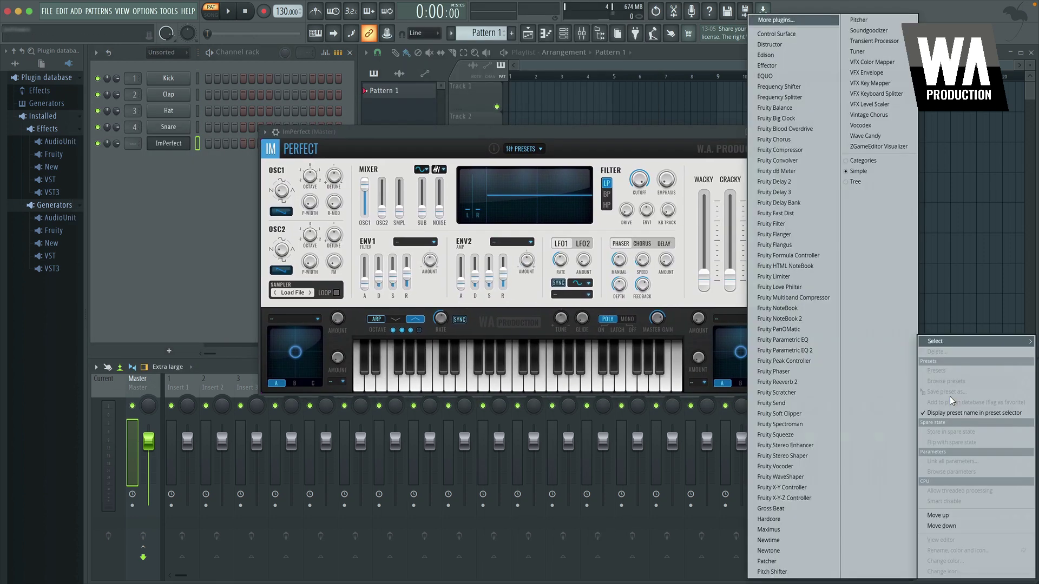
pyautogui.moveTo(945, 342)
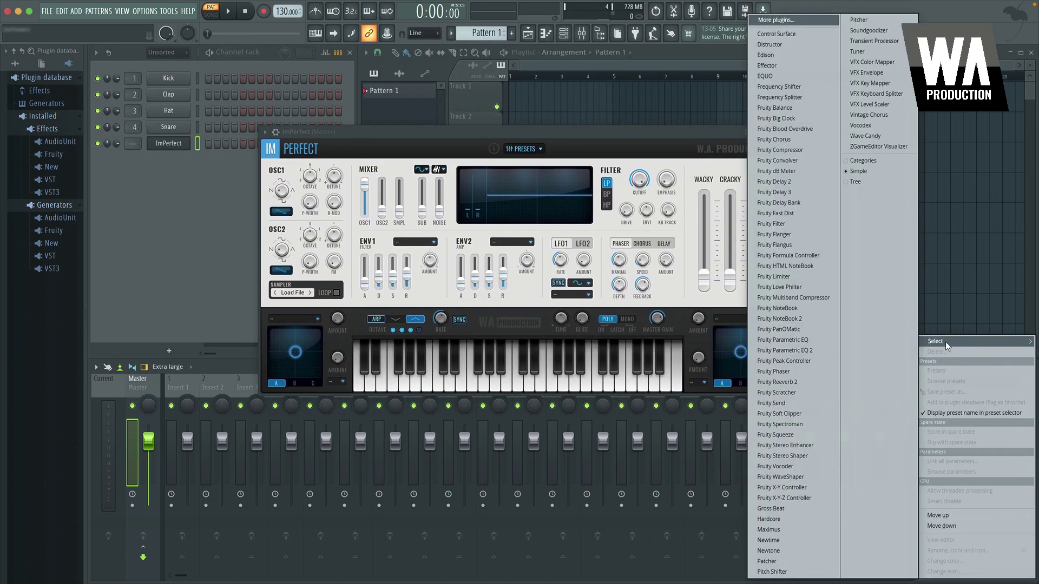
pyautogui.click(797, 20)
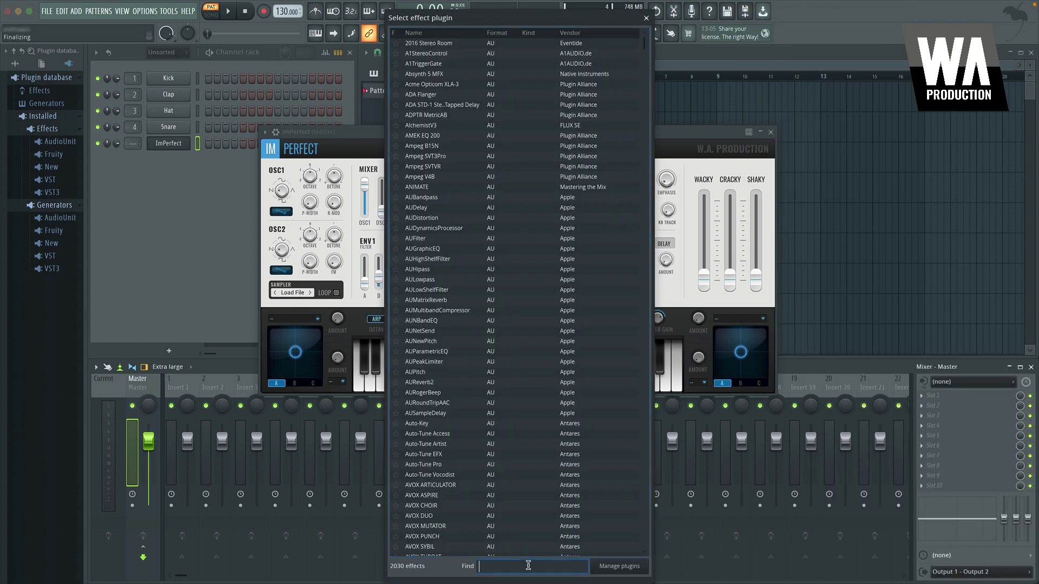
pyautogui.click(528, 565)
pyautogui.write('heat')
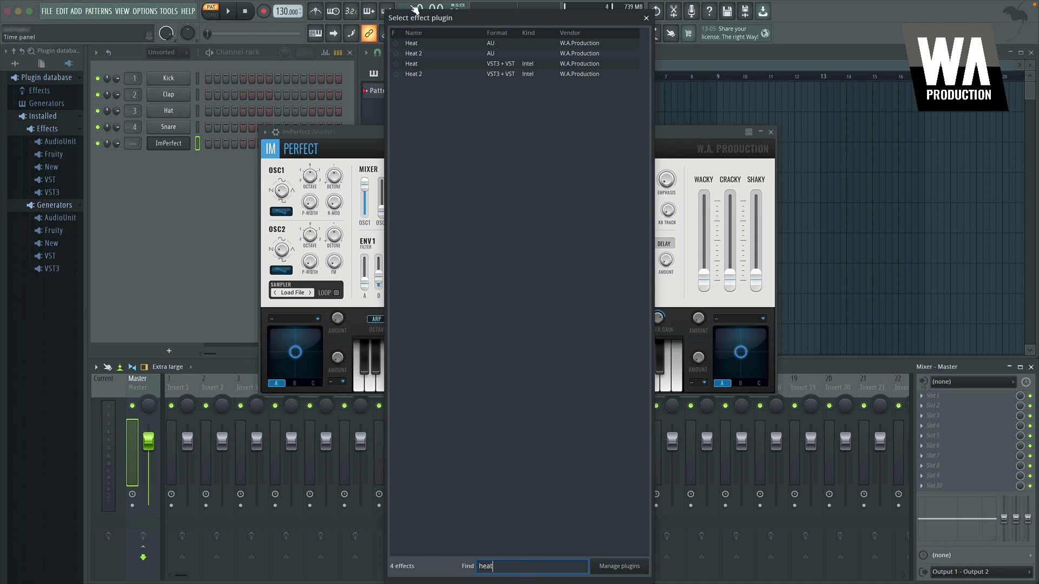
pyautogui.doubleClick(414, 74)
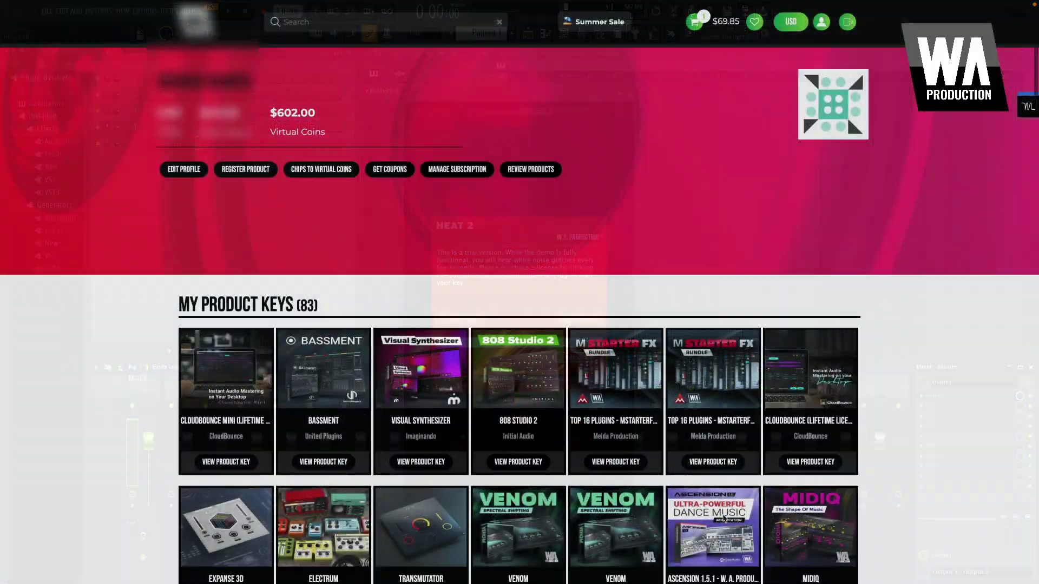
# Reveal the Heat 2 product key on the W.A. Production account page and select it
pyautogui.scroll(-6, 519, 324)
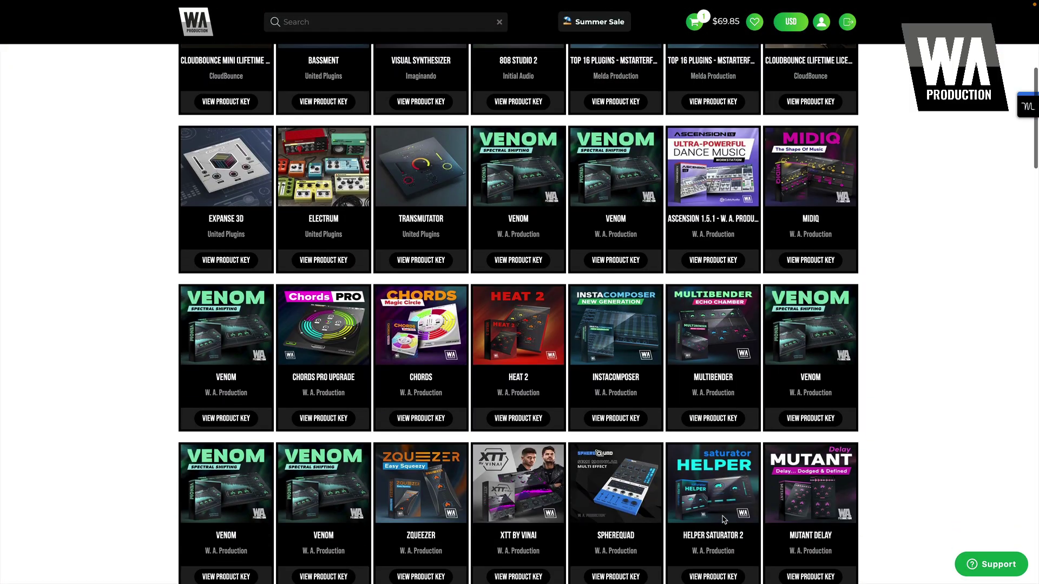
pyautogui.click(518, 418)
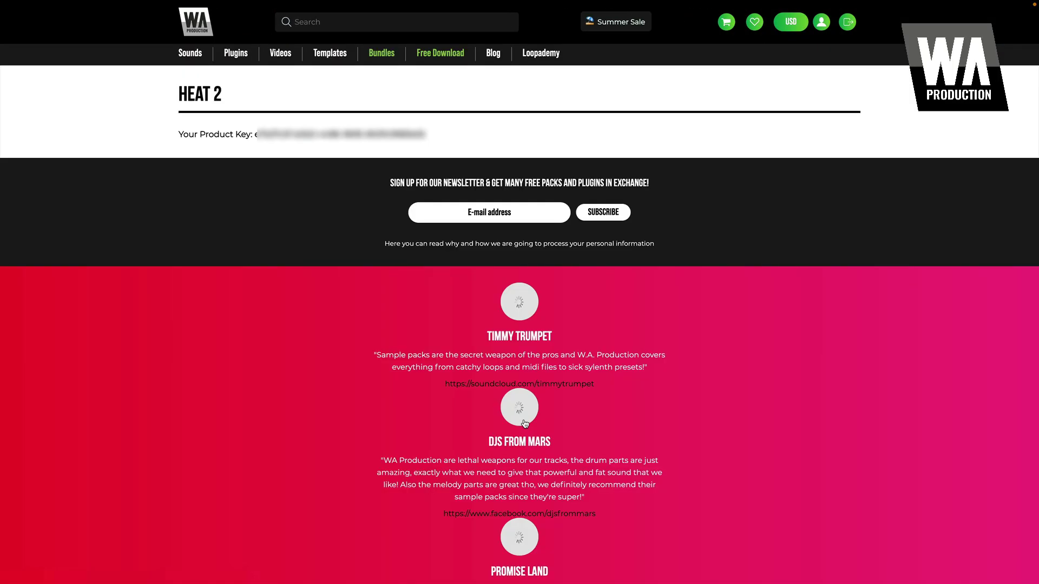
pyautogui.moveTo(257, 135); pyautogui.dragTo(431, 135)
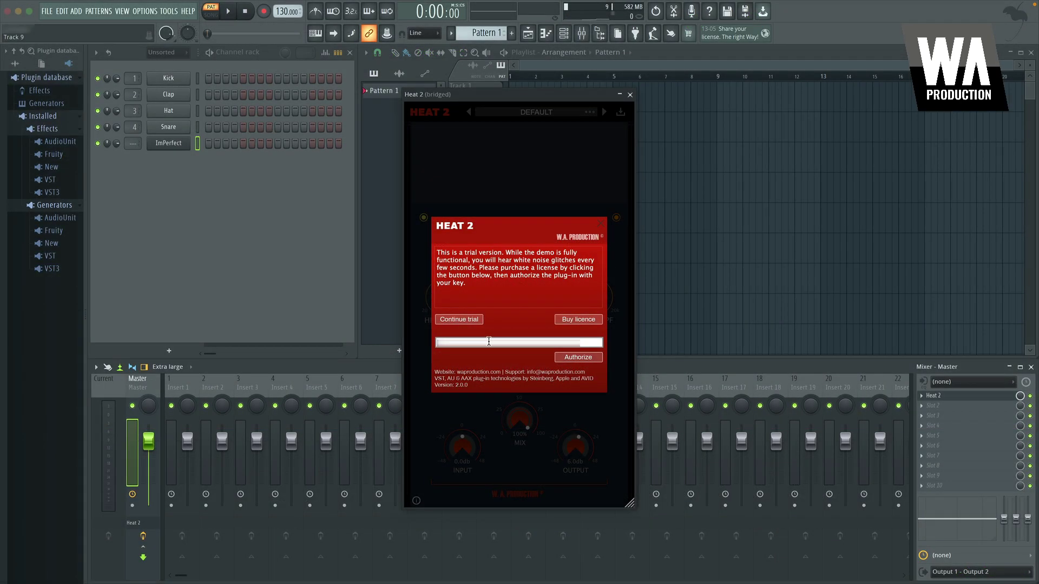
# Paste the product key into Heat 2's licence field, authorize, and dismiss the confirmation
pyautogui.click(489, 341)
pyautogui.hotkey('ctrl', 'v')
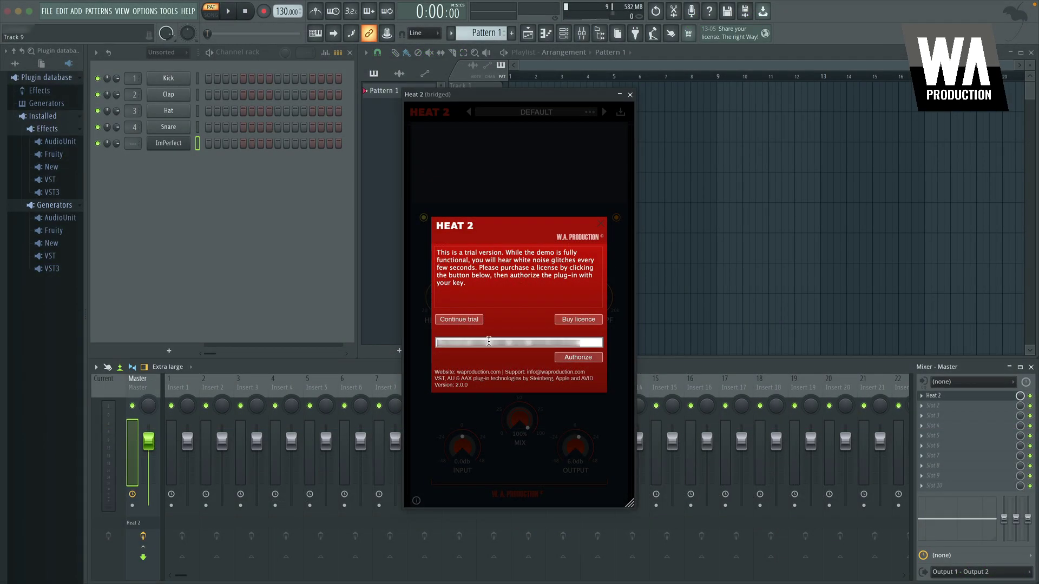
pyautogui.click(579, 357)
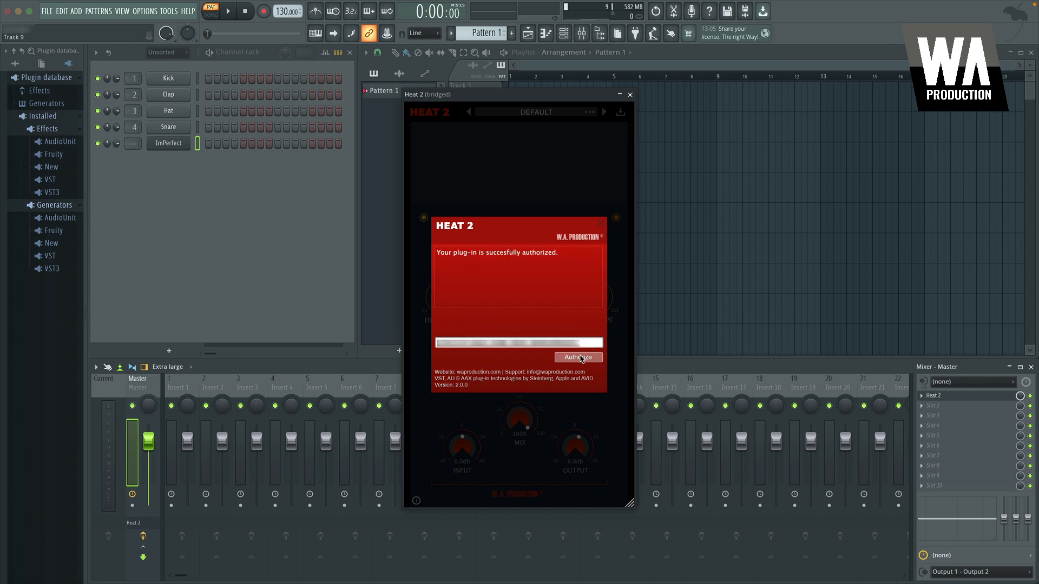
pyautogui.click(600, 223)
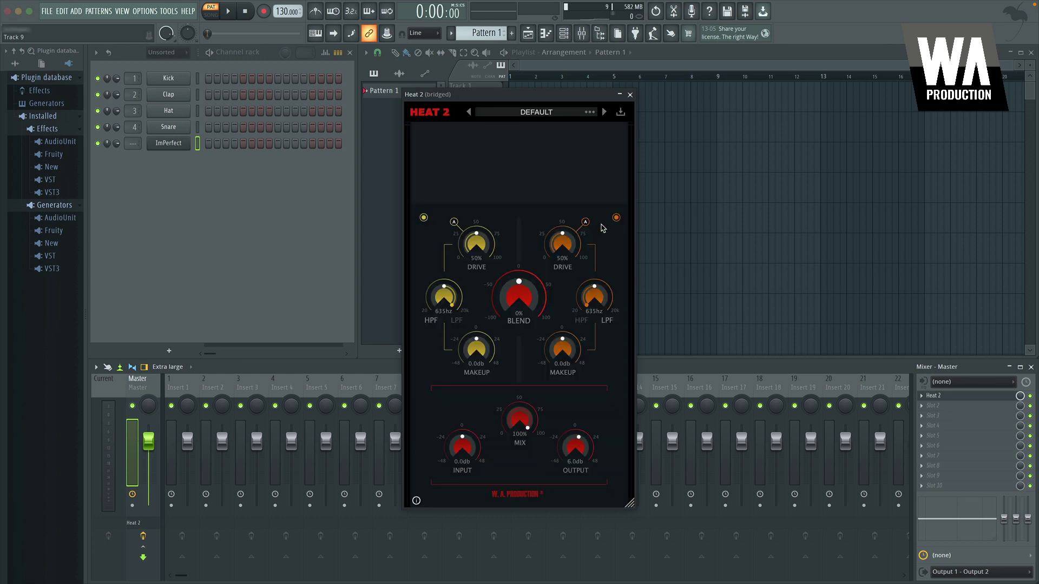